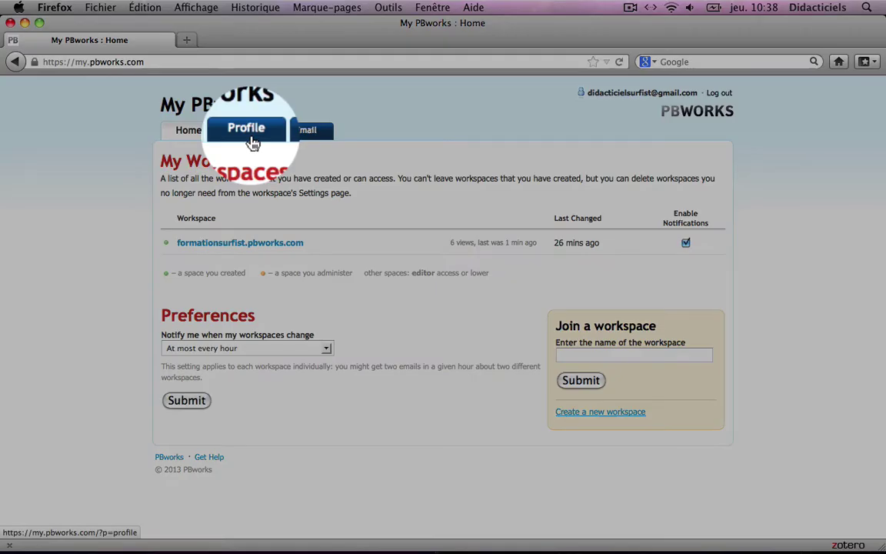
- Upload the Logo image from the Bureau folder as the account's own profile picture and save it
click(253, 143)
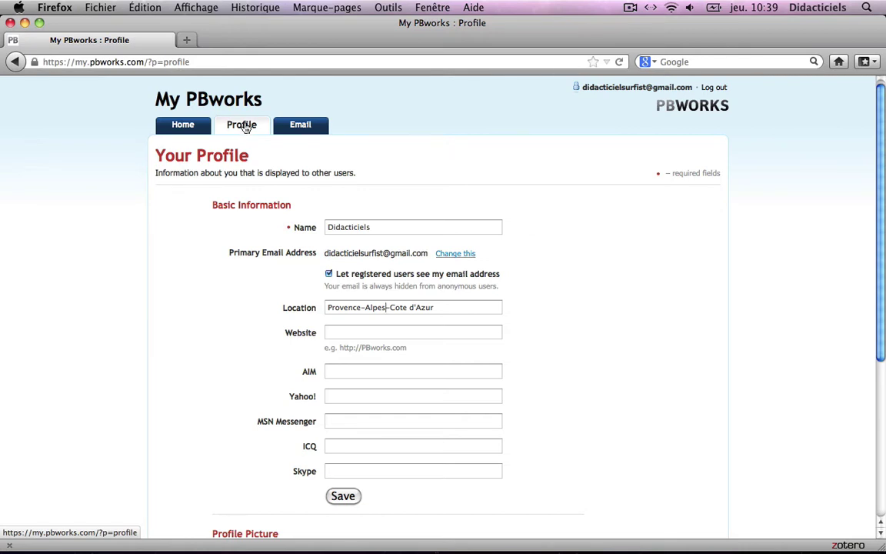
scroll(535, 385, down, 3)
scroll(535, 384, down, 4)
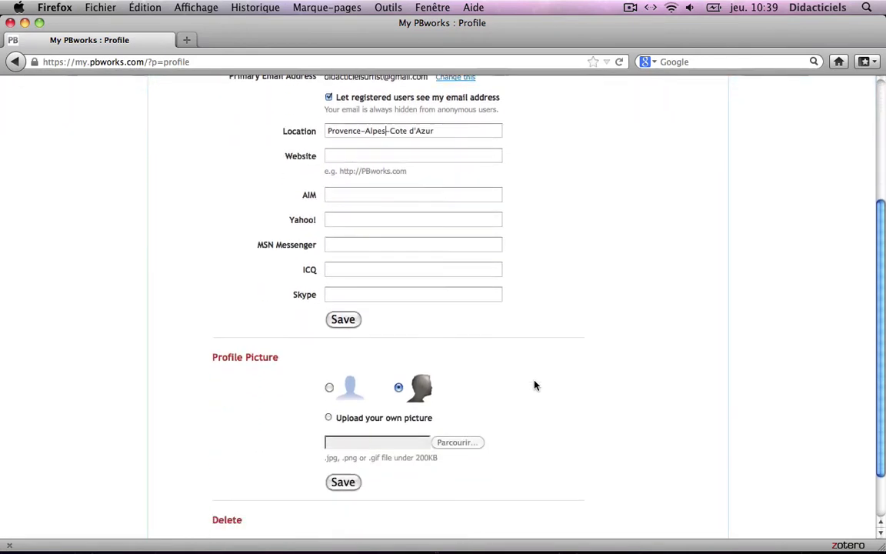
click(344, 366)
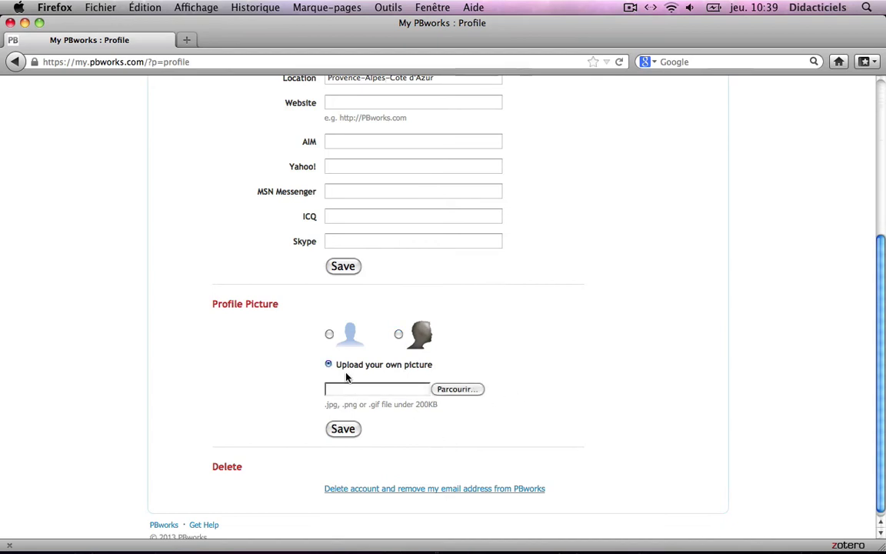
click(470, 394)
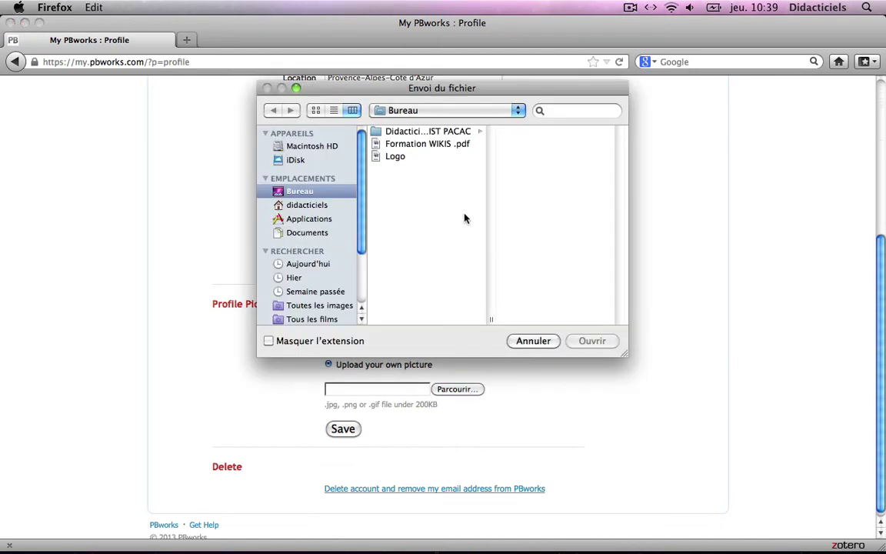
click(392, 157)
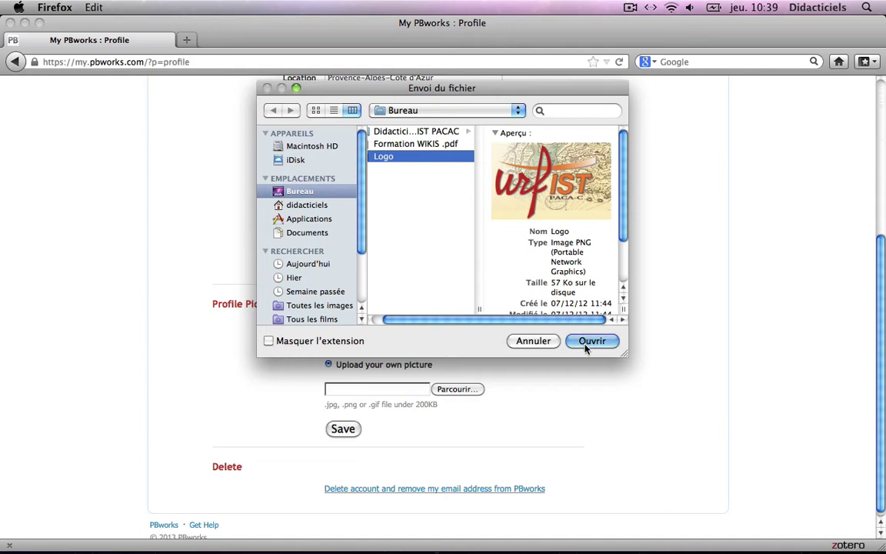
click(587, 345)
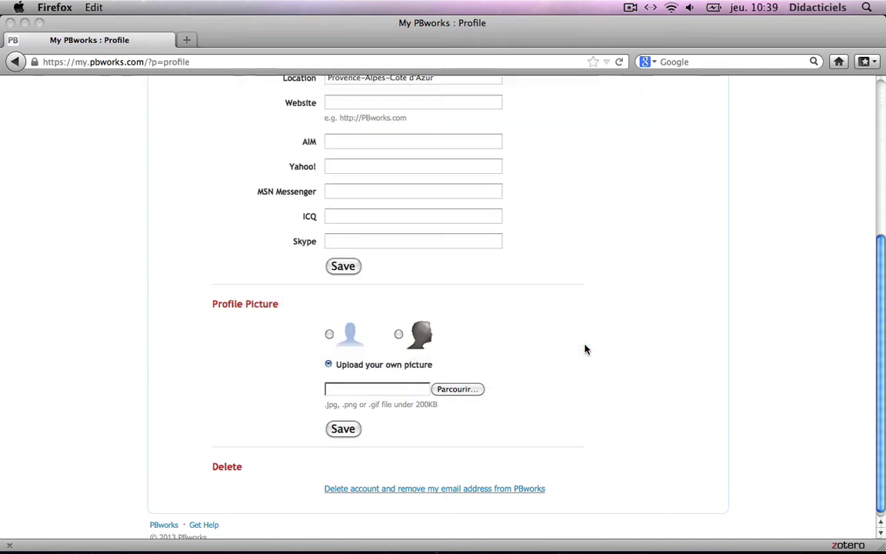
click(344, 429)
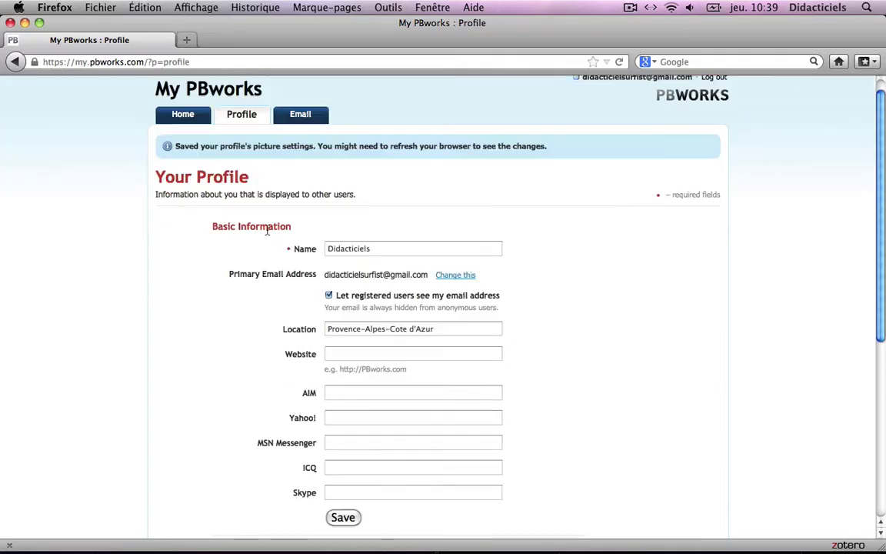
- Look over the account's email settings and open the formationsurfist workspace from the workspace list
click(310, 139)
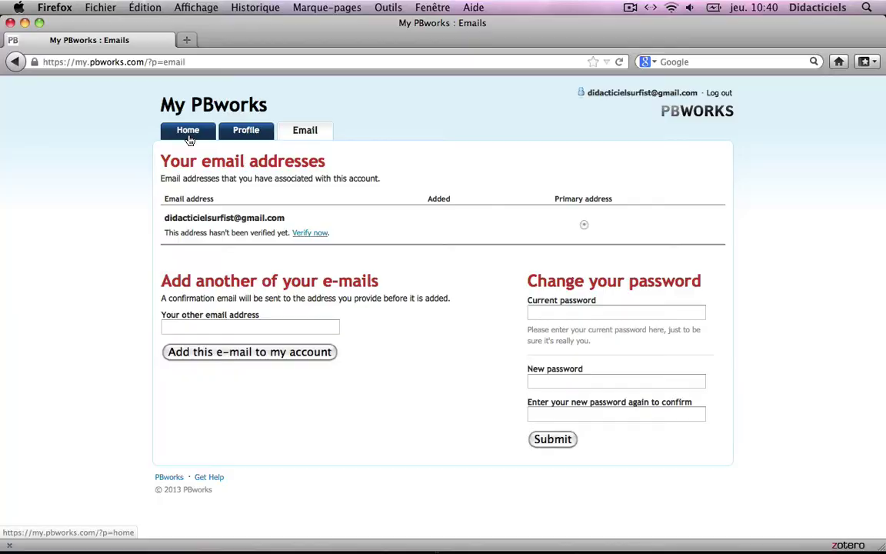
click(189, 133)
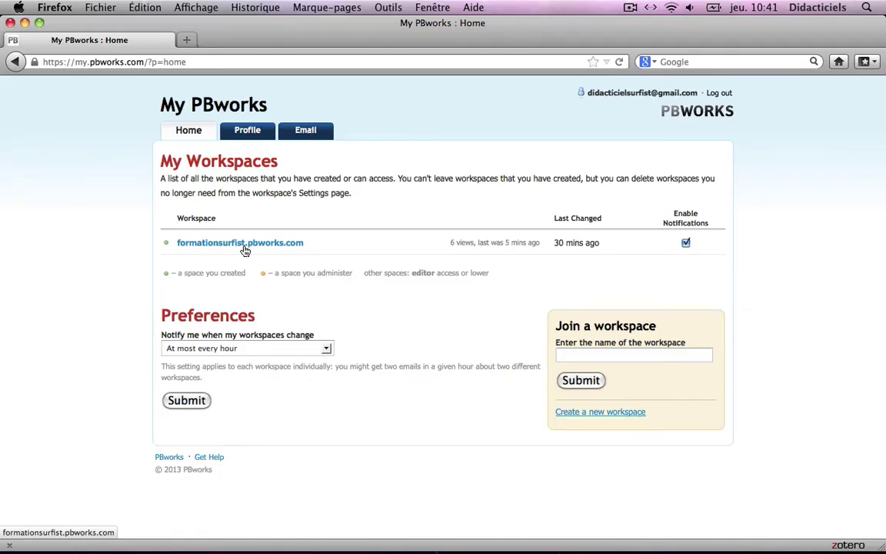
click(243, 244)
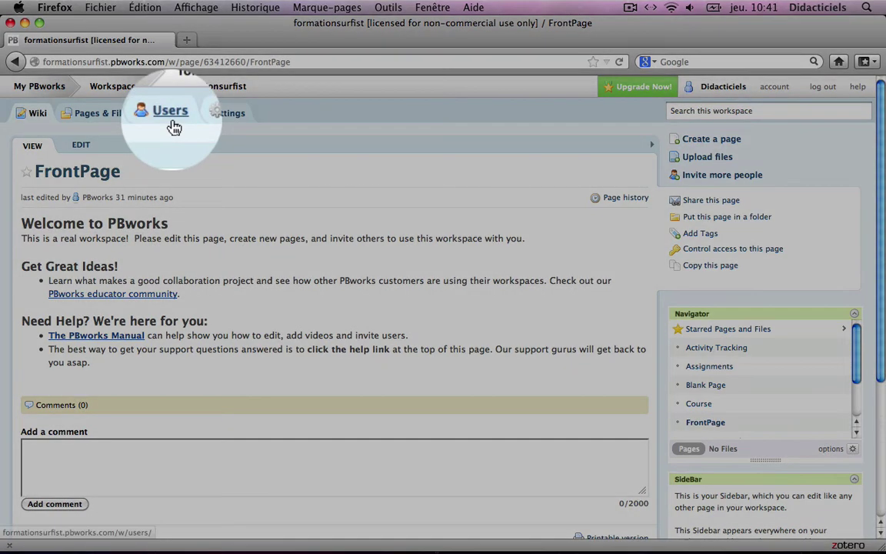
- Approve the pending access request to the workspace and give that user the Reader permission level
click(172, 125)
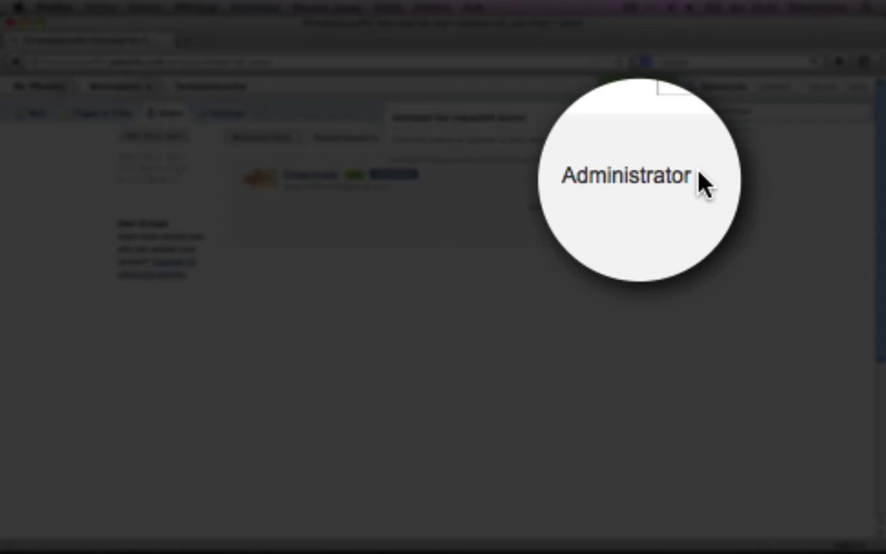
drag(662, 179, 560, 183)
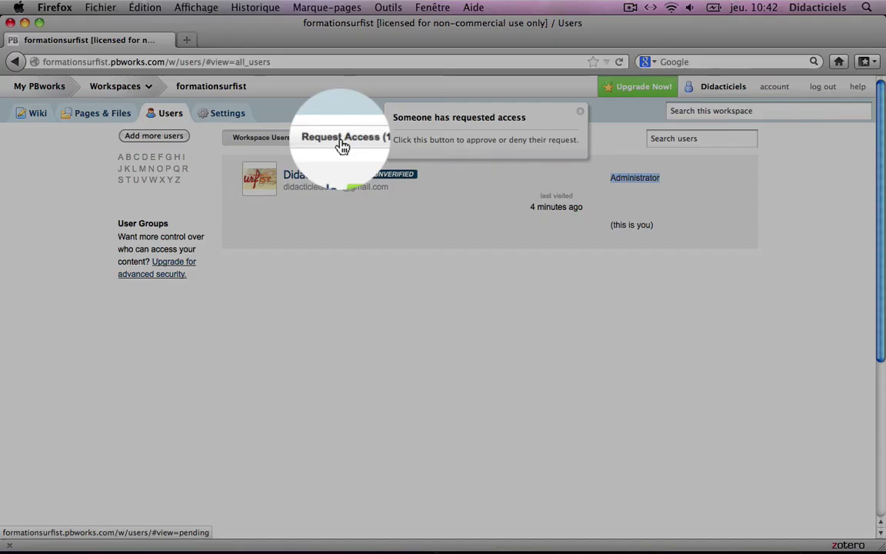
click(341, 145)
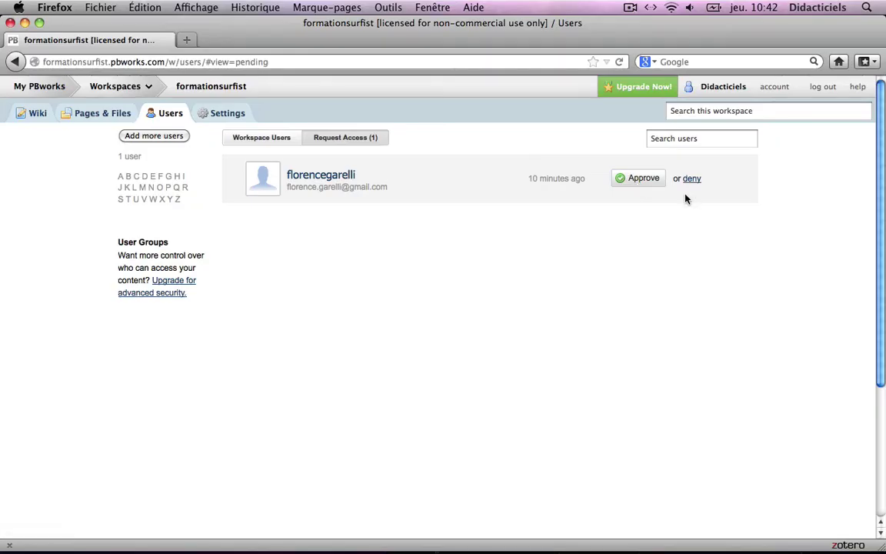
click(645, 181)
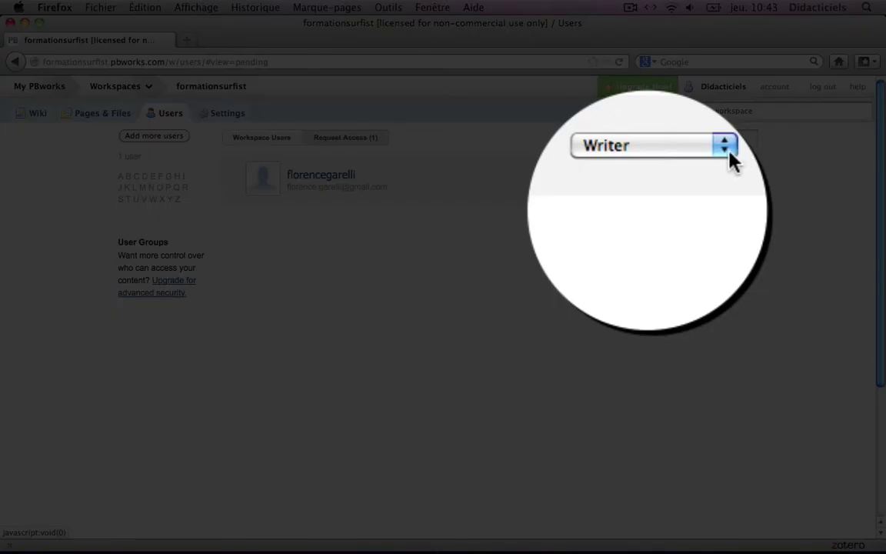
click(684, 180)
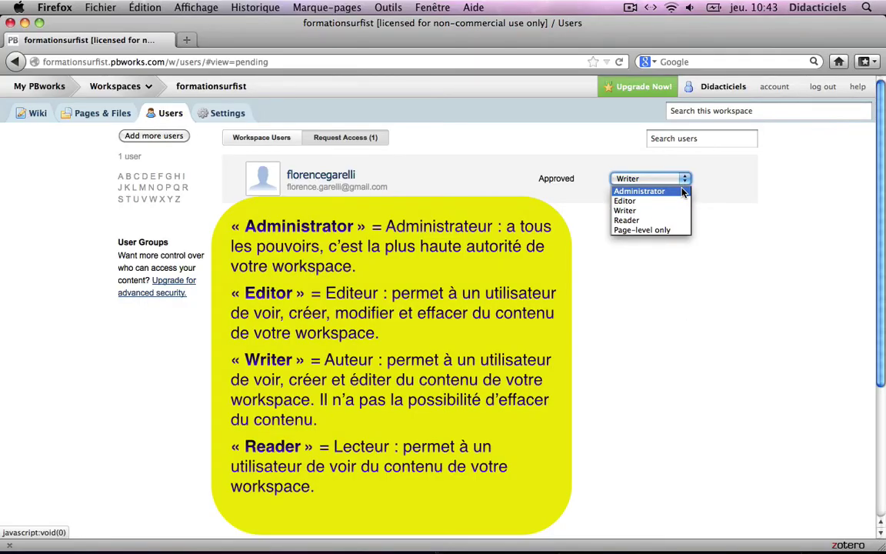
click(626, 221)
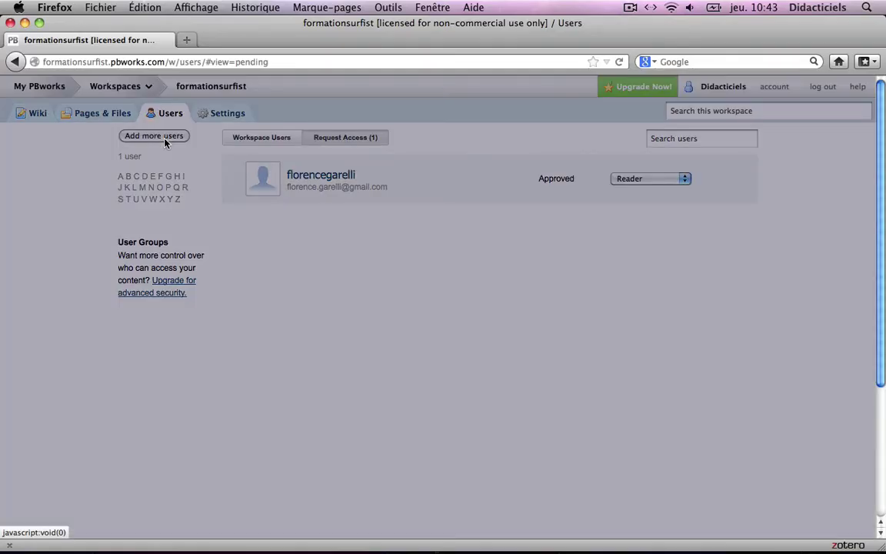
- Start adding more users to the workspace, set their permission level to Reader and submit the form
click(154, 136)
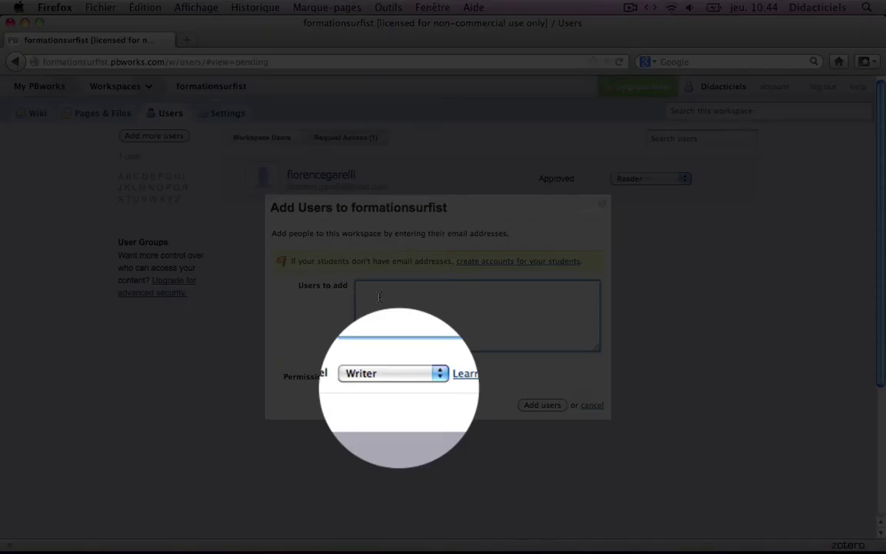
click(428, 379)
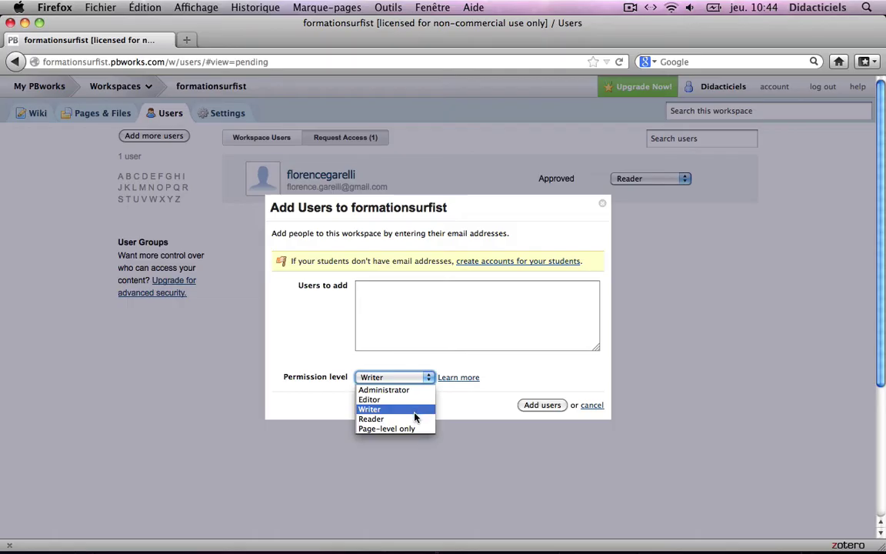
click(412, 423)
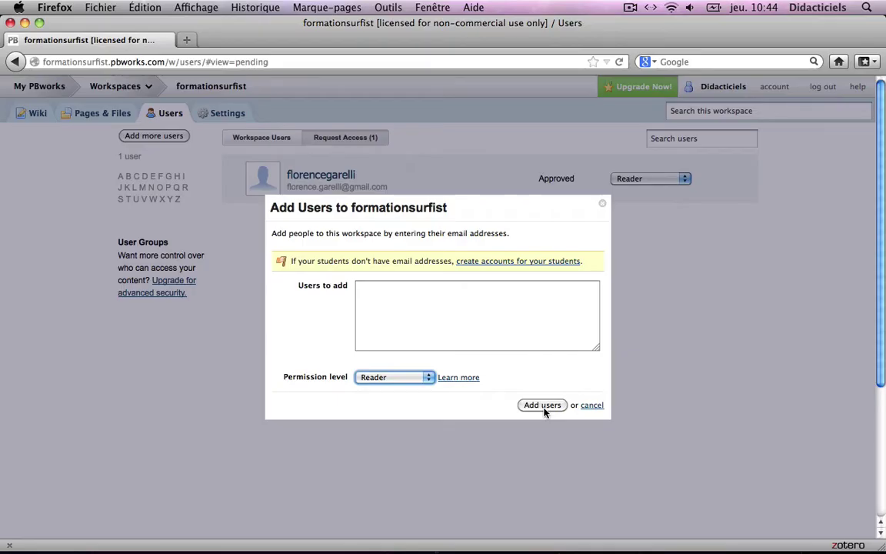
click(543, 408)
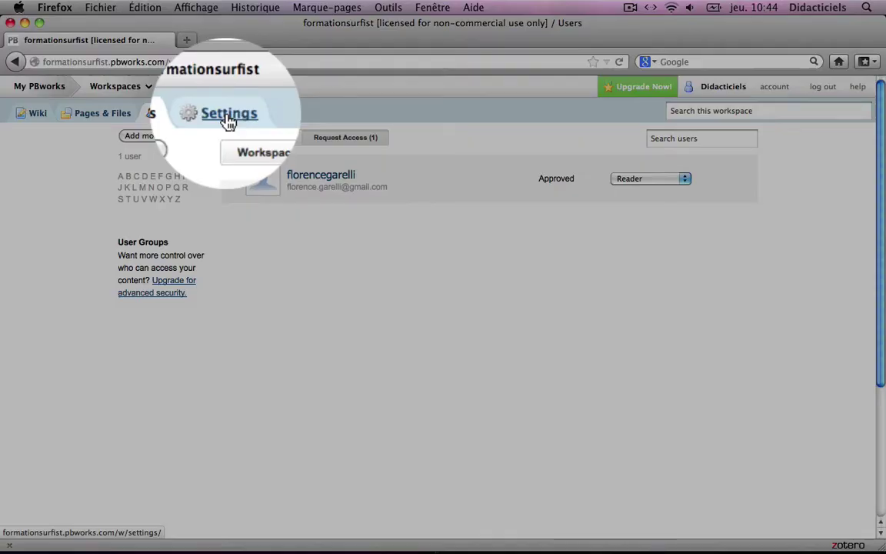
- Change the workspace's color scheme to red in its settings and save it
click(228, 116)
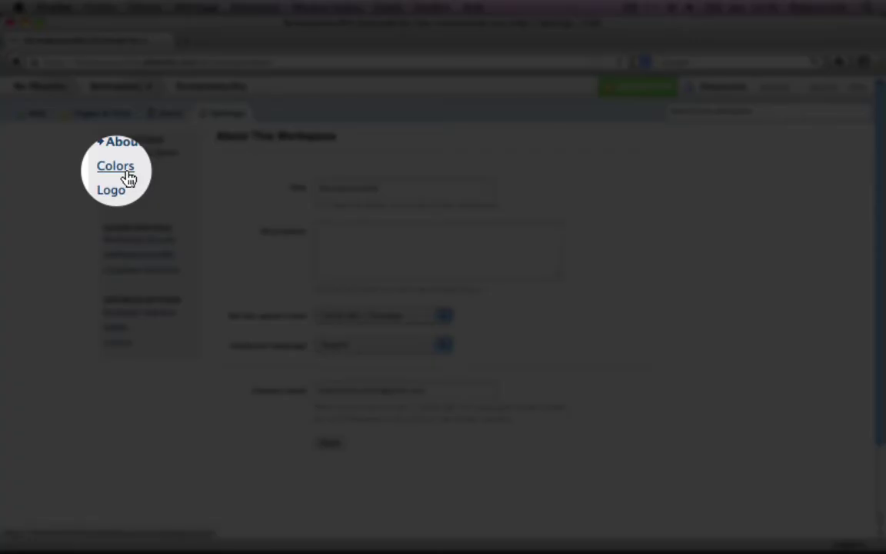
click(123, 173)
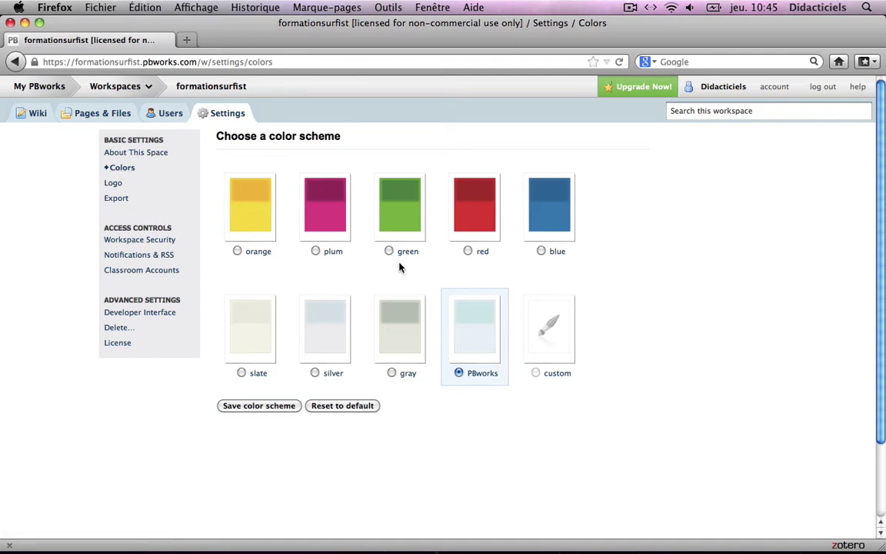
click(468, 253)
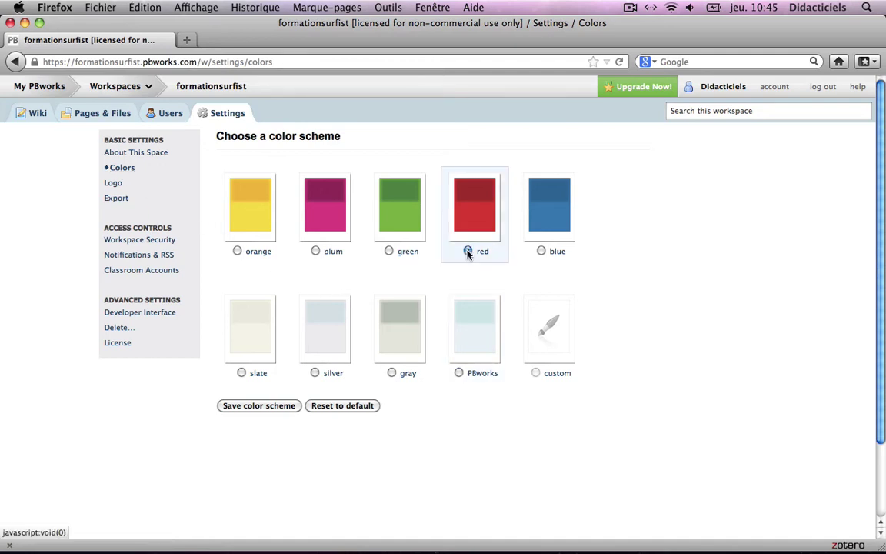
click(254, 406)
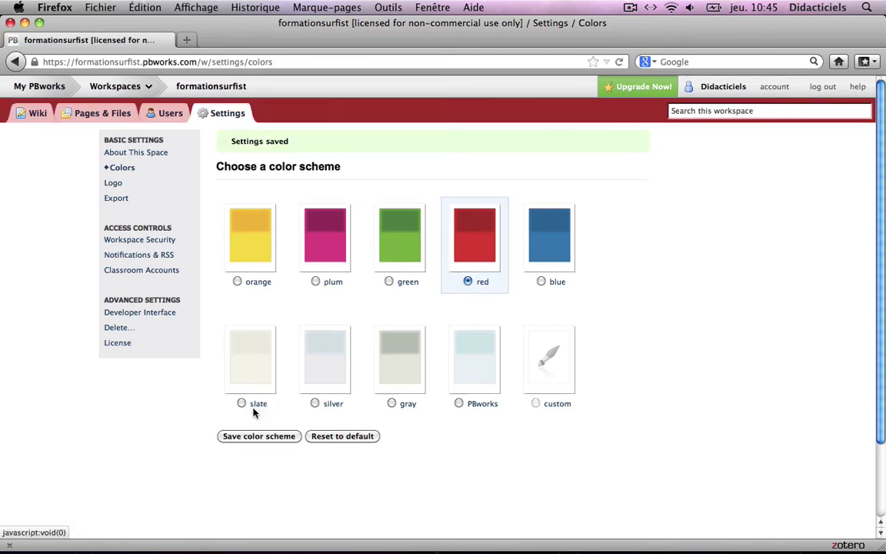
- Generate a ZIP export of the workspace's current pages and save the file to the computer
click(115, 200)
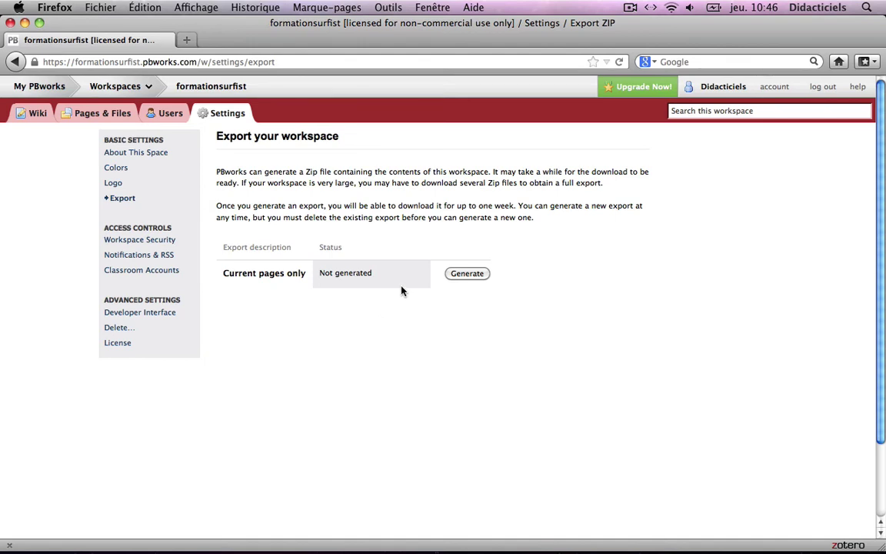
click(469, 274)
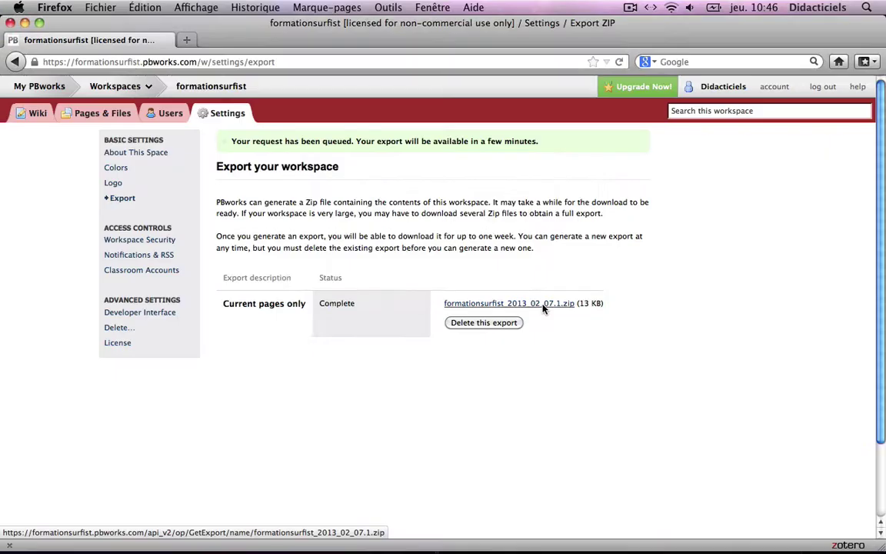
click(543, 305)
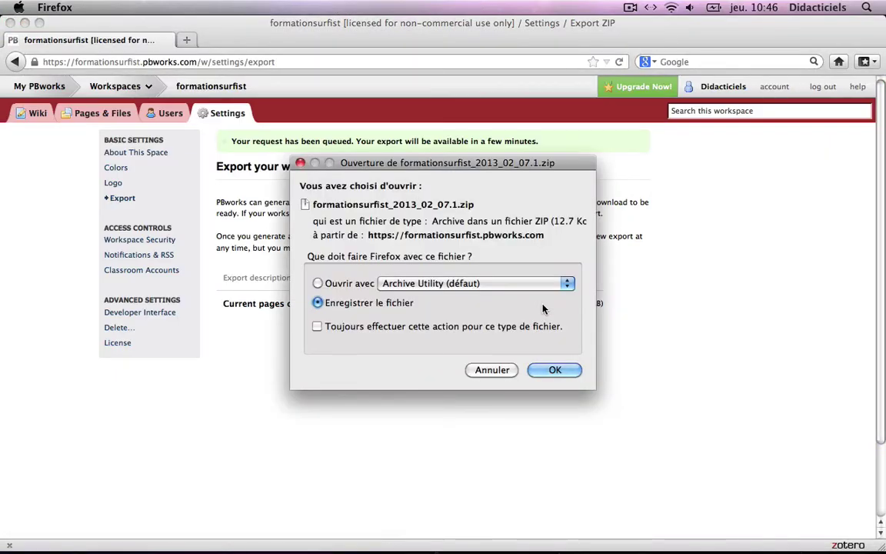
click(555, 370)
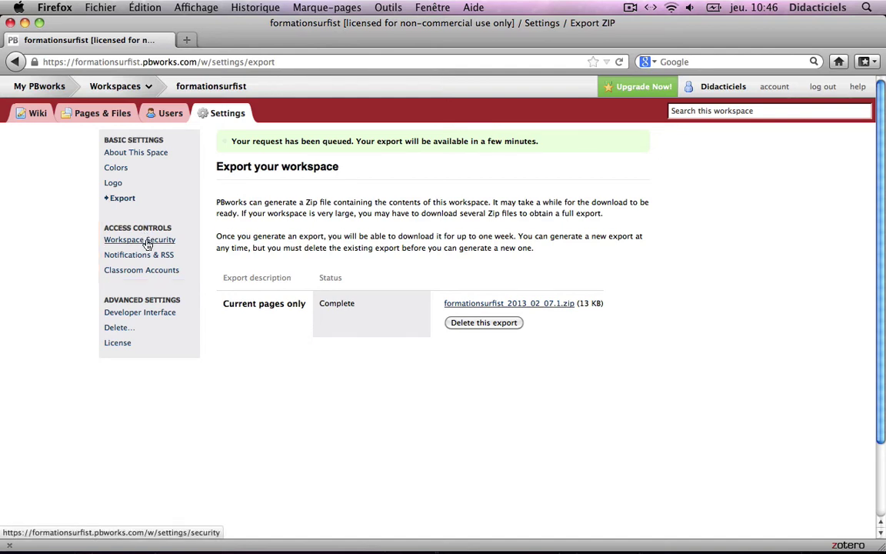
- In the Workspace Security settings, limit viewing of the workspace to "Only people I invite or approve"
click(147, 243)
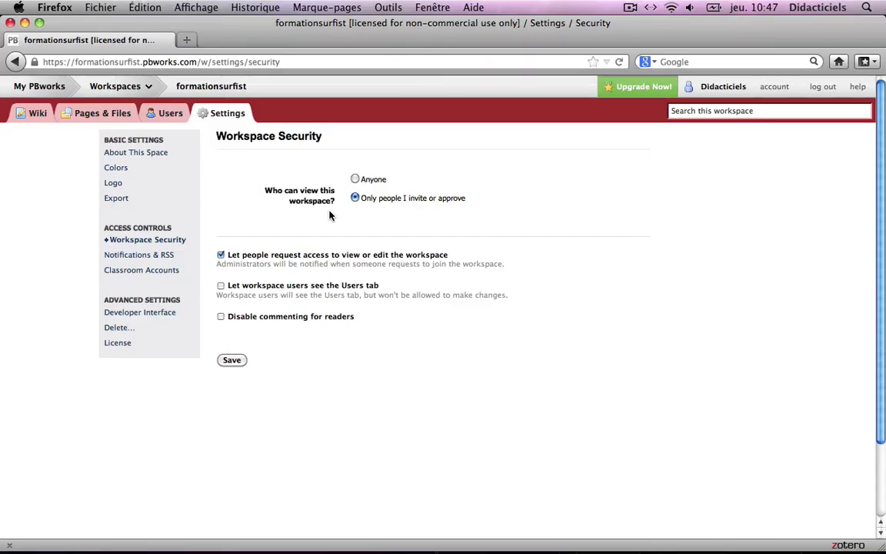
drag(334, 204, 264, 190)
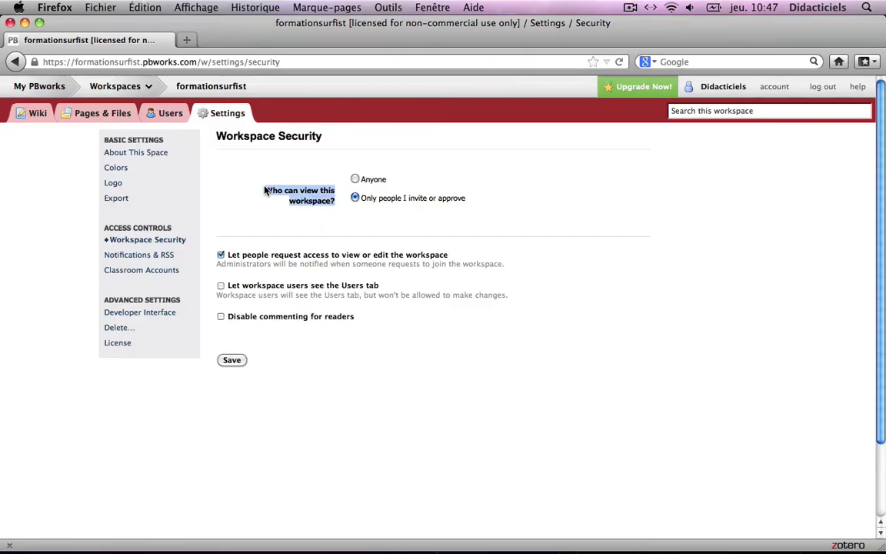
click(356, 178)
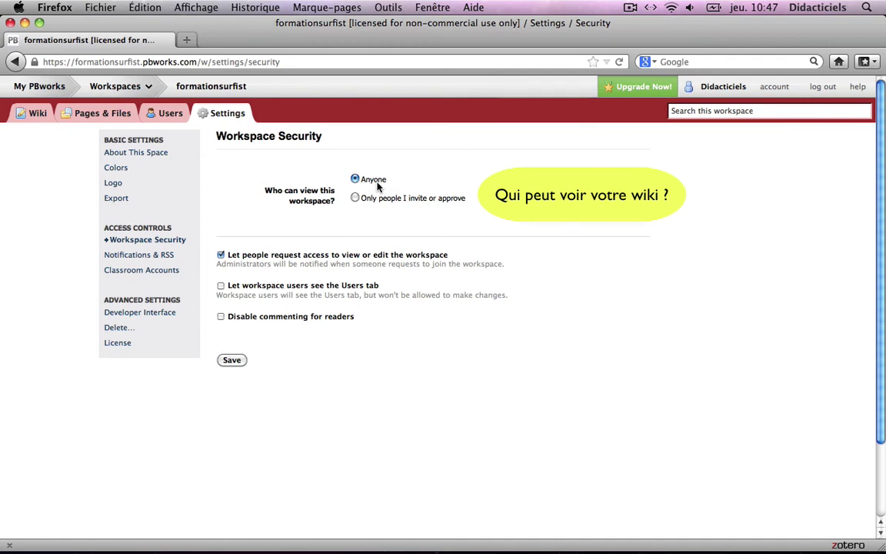
click(356, 199)
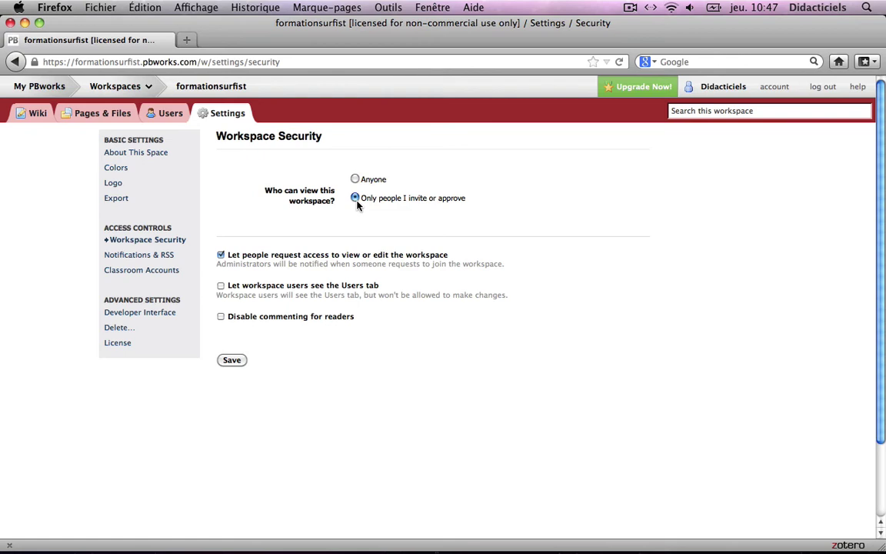
- Allow access requests, let workspace users see the Users tab, disable commenting for readers, and save the security settings
click(221, 254)
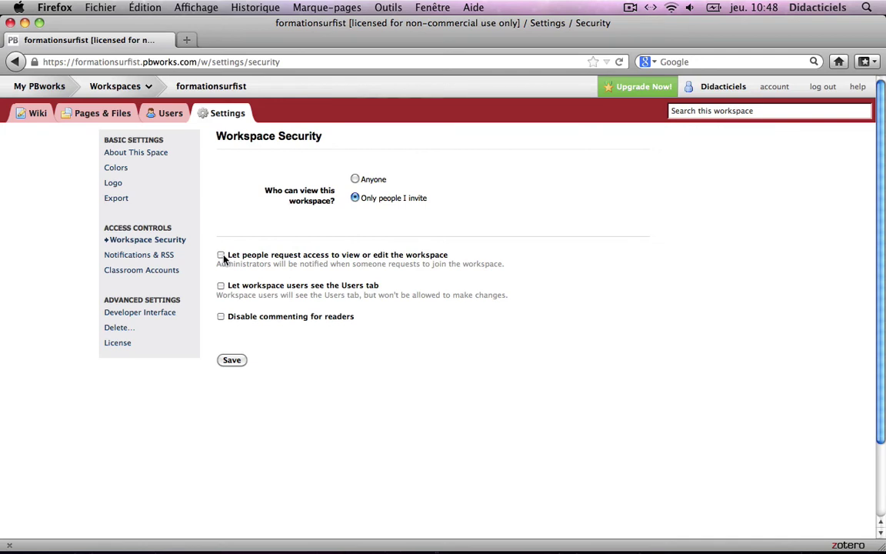
click(221, 256)
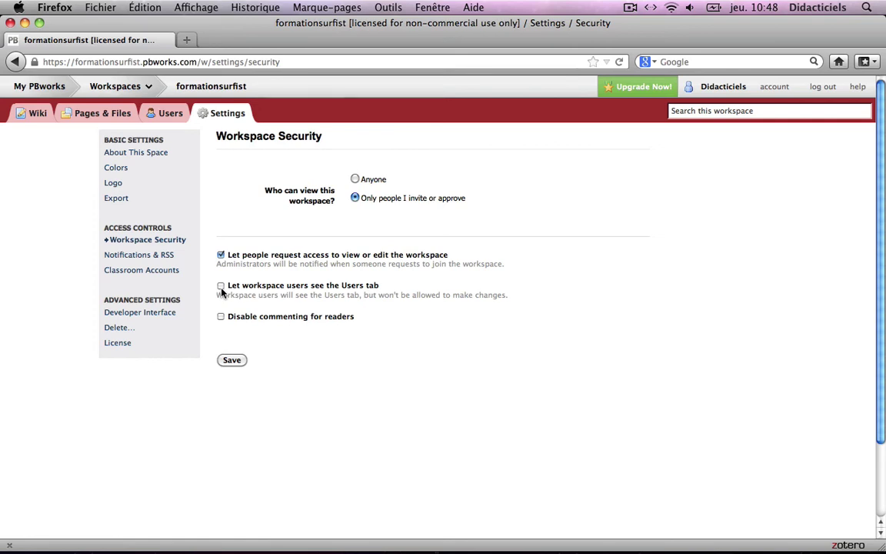
click(222, 288)
click(220, 318)
click(232, 360)
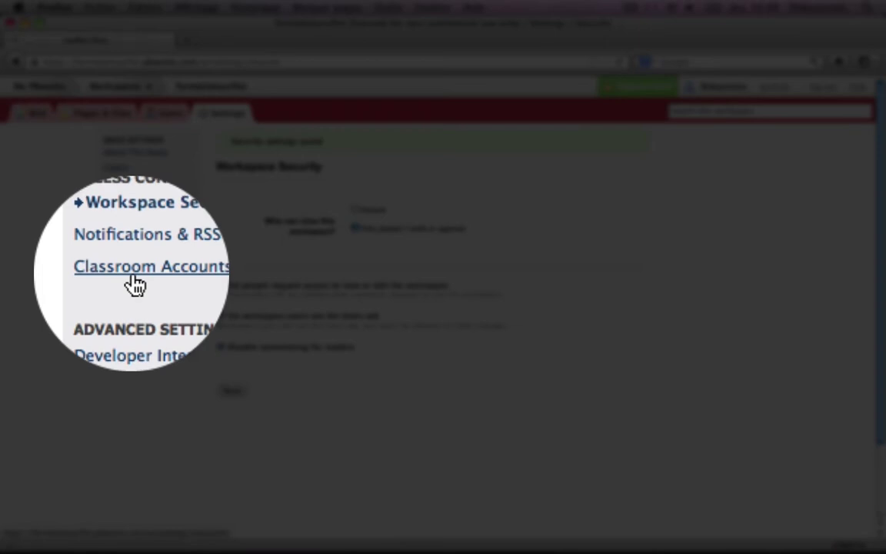
- In the Classroom Accounts settings, set the number of students who need accounts to 15
click(133, 275)
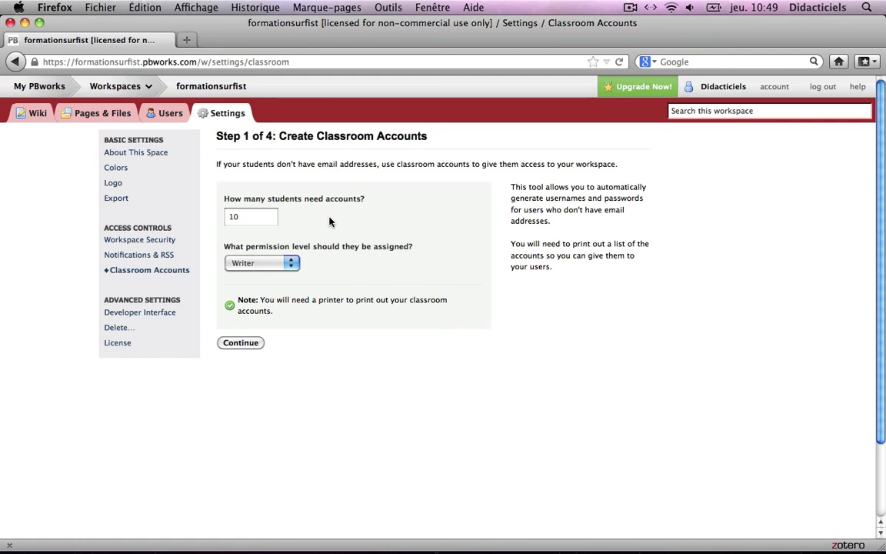
click(249, 218)
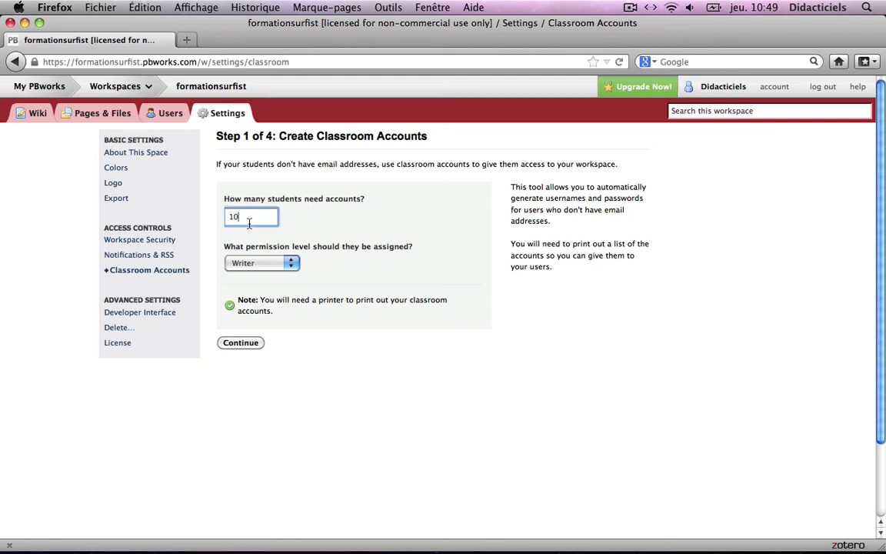
key(BackSpace)
text(5)
click(332, 277)
- Assign the Reader permission level to the classroom accounts and continue through to the account details for review
click(290, 266)
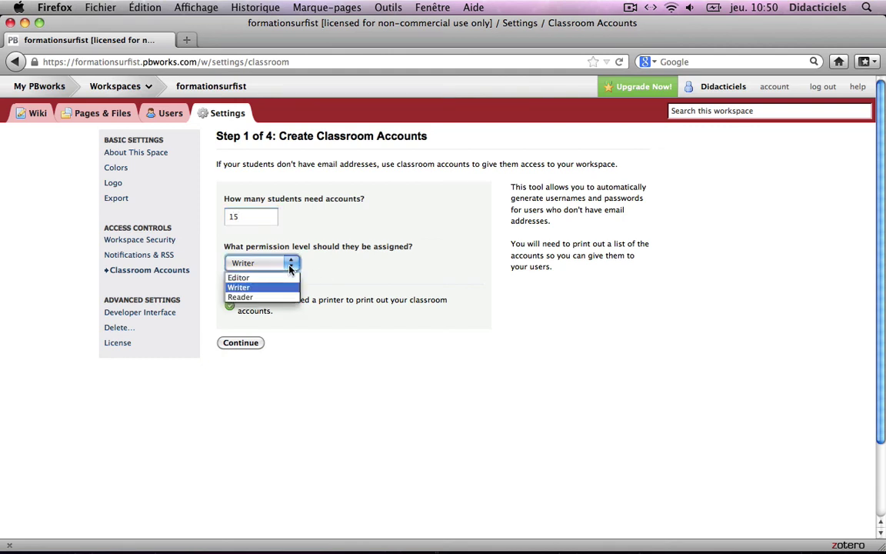
click(270, 297)
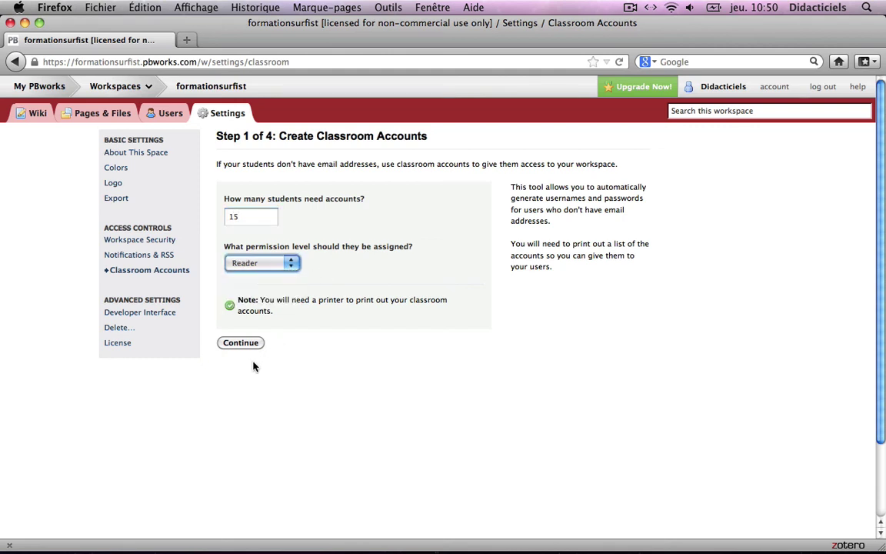
click(247, 344)
scroll(669, 306, down, 1)
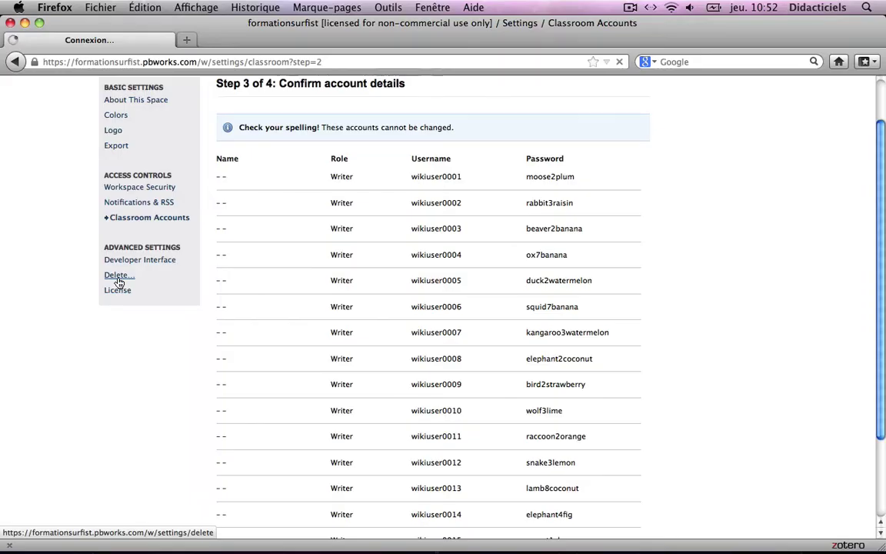
- Open the workspace deletion page in the advanced settings without starting the delete process
click(115, 277)
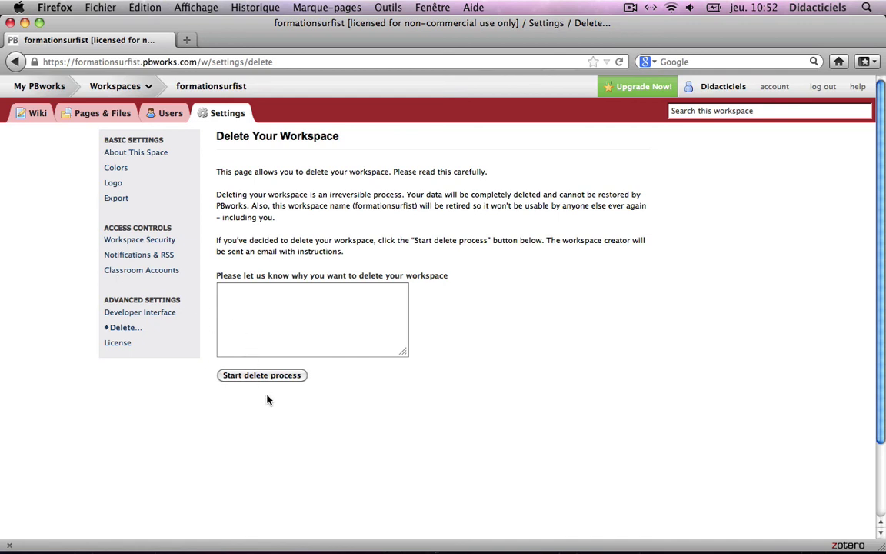